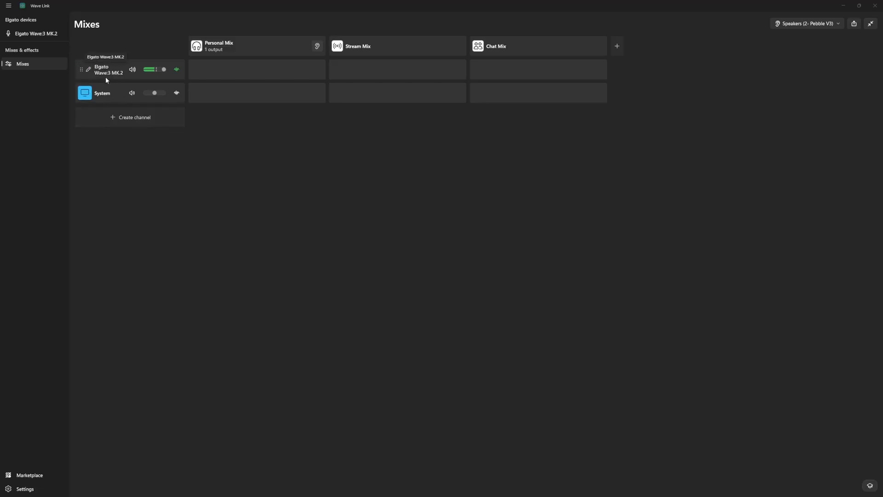
Create a channel for the HDMI (Elgato 4K S) input device and rename it Capture Card.
left_click(129, 119)
left_click(117, 159)
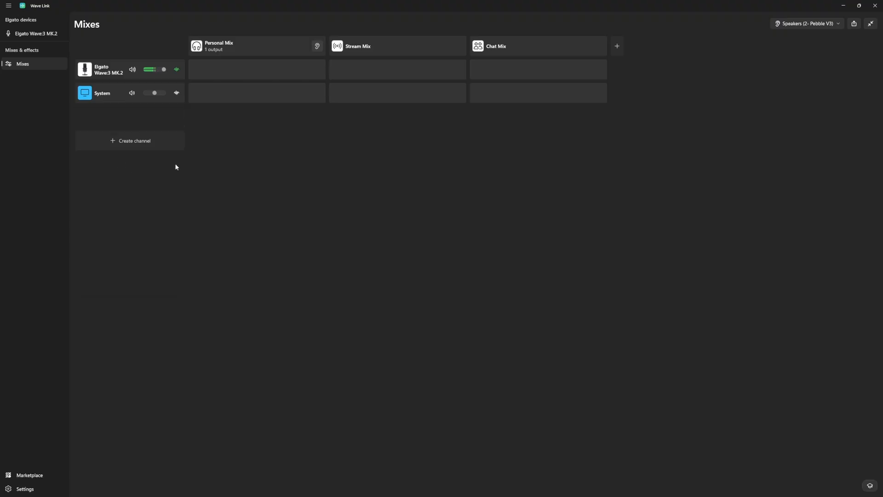
left_click(122, 120)
left_click_drag(374, 155, 208, 150)
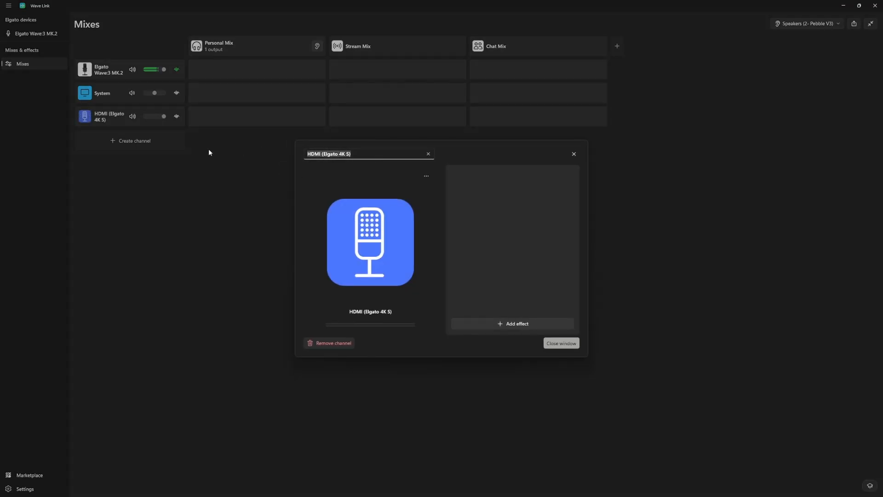
type("Capture Card")
left_click(560, 343)
Create an empty channel from the Music preset and assign Spotify to it.
left_click(132, 141)
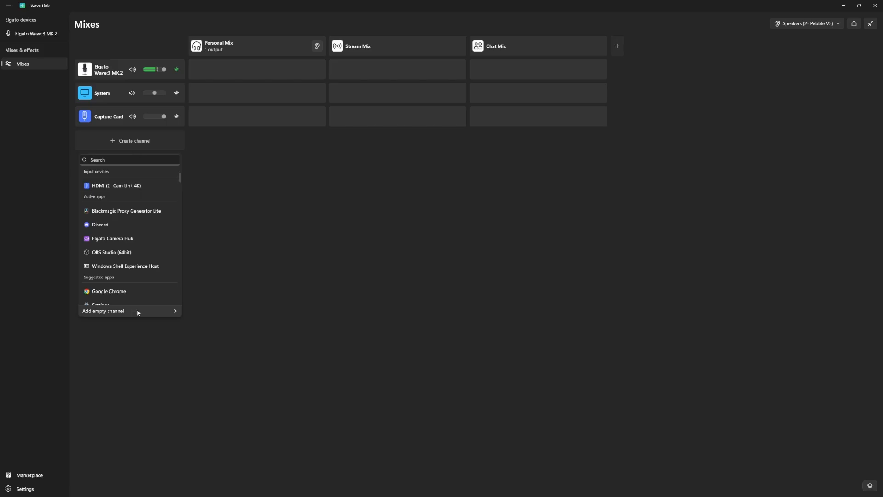
mouse_move(138, 311)
left_click(198, 262)
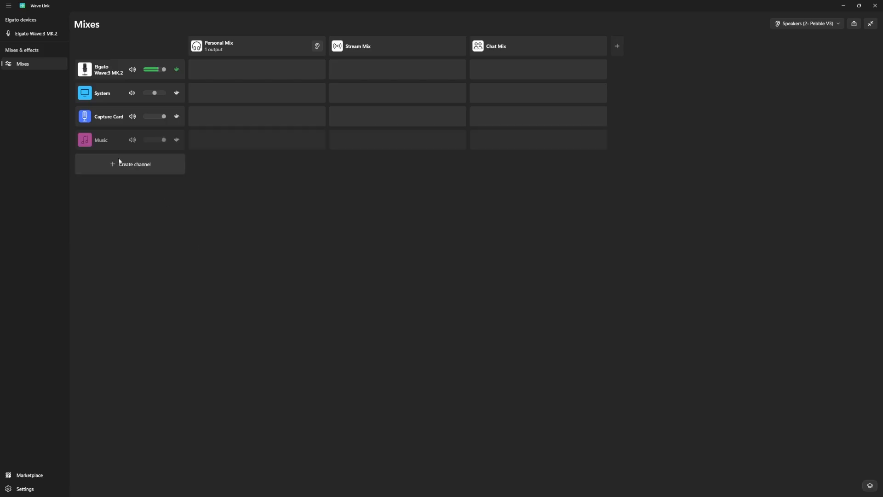
left_click(85, 140)
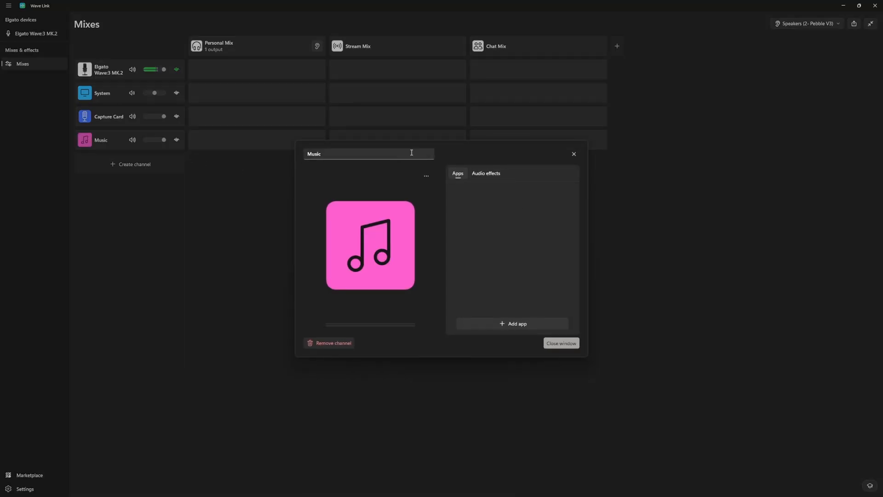
left_click(502, 324)
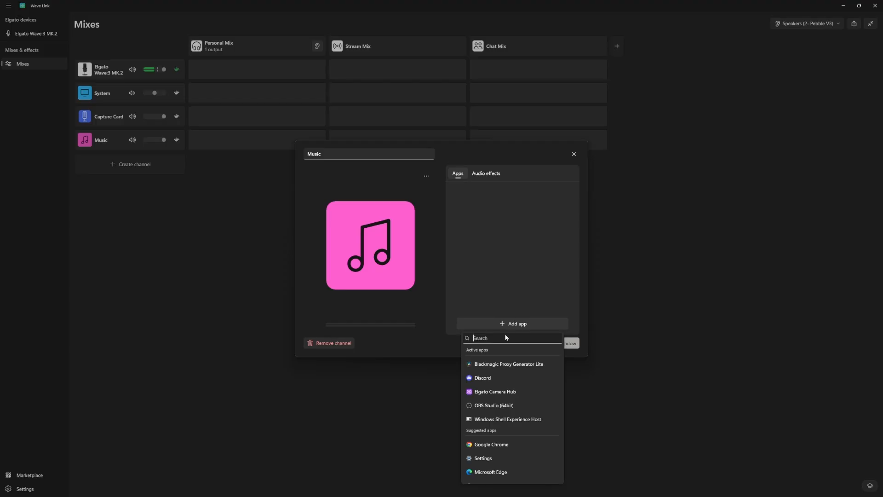
type("spot")
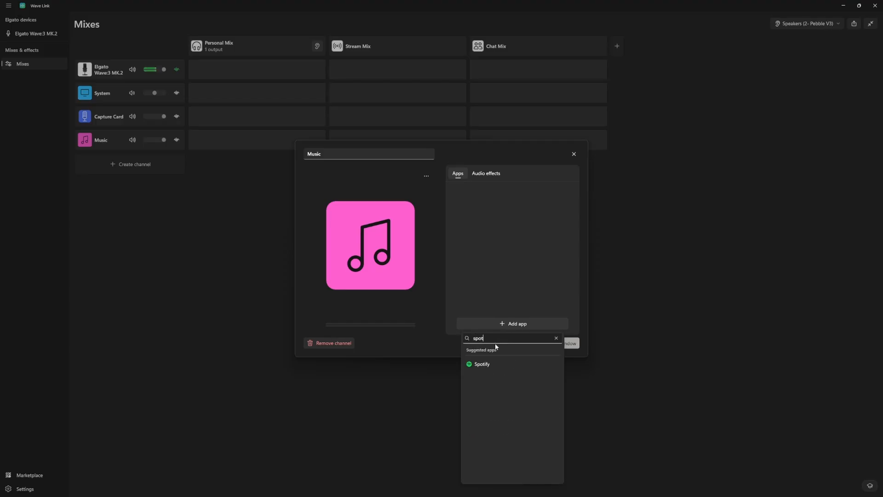
left_click(485, 365)
left_click(572, 343)
Create an empty channel from the Browser preset and assign Google Chrome to it.
left_click(125, 165)
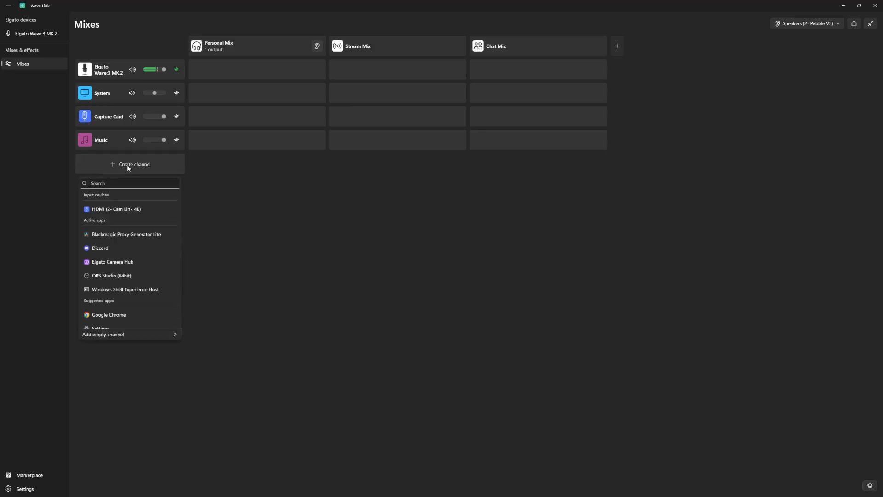
mouse_move(165, 336)
left_click(208, 302)
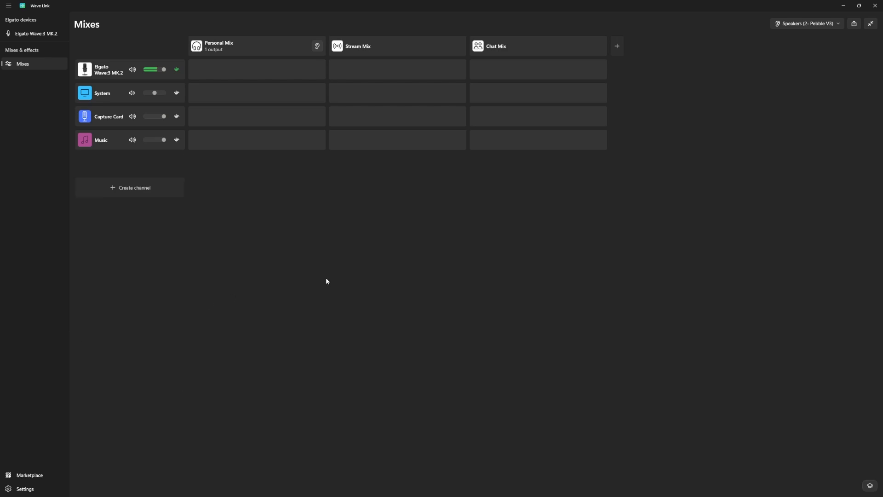
left_click(110, 169)
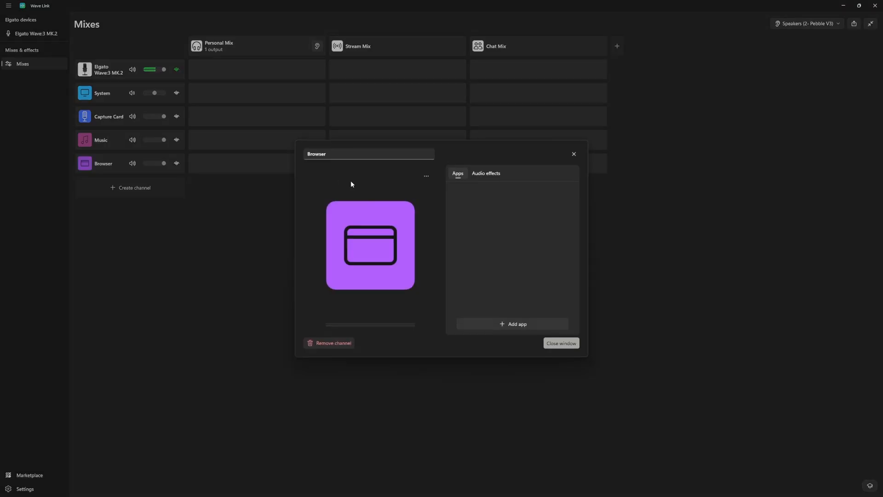
left_click(522, 324)
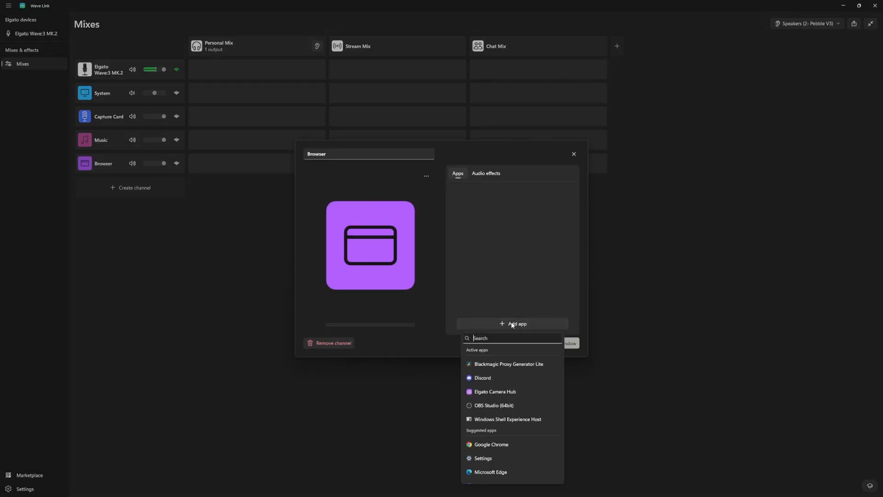
left_click(501, 445)
Create an empty Game channel and assign games to it, including Super Battle Golf, Call of Duty, EA SPORTS FC 26 and Football Manager 26.
left_click(131, 187)
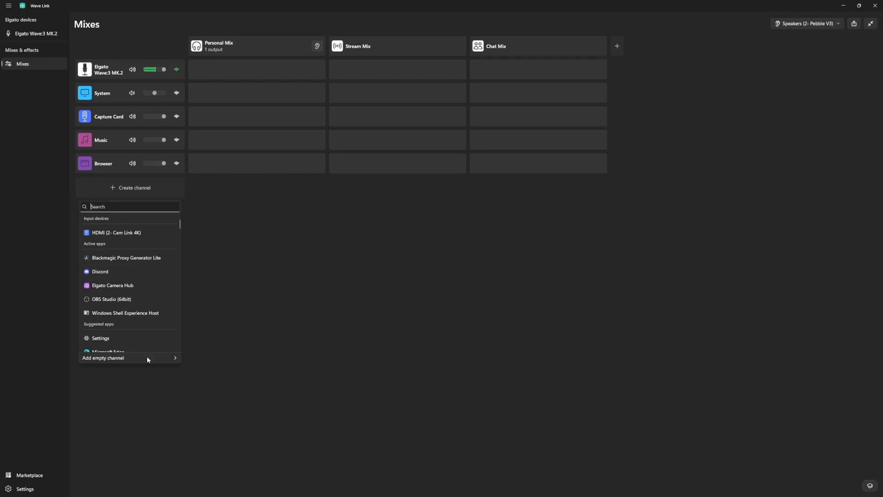
mouse_move(148, 358)
left_click(201, 350)
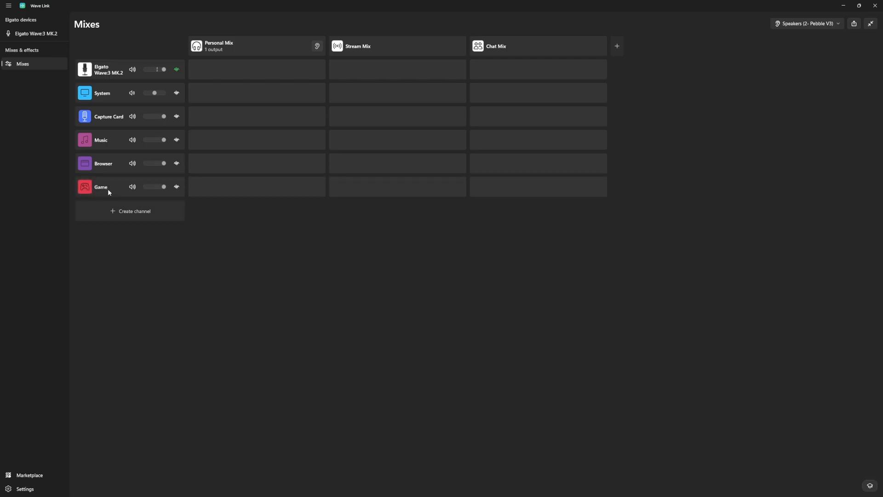
left_click(108, 189)
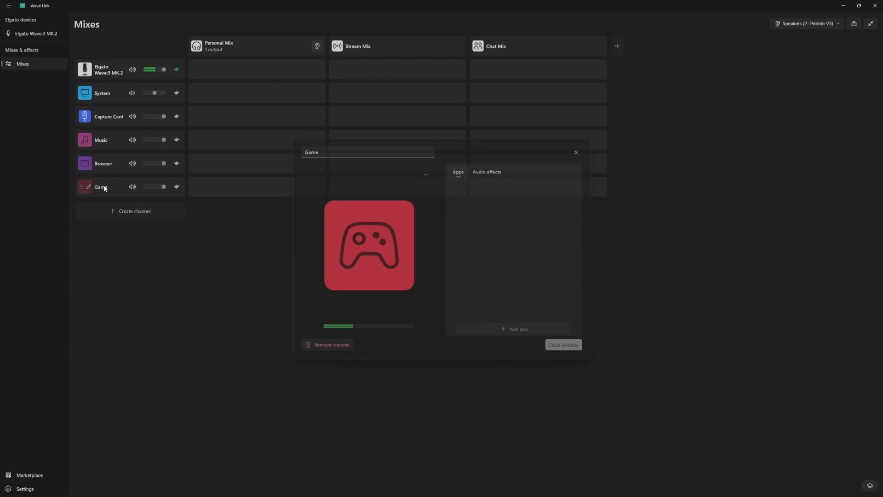
left_click(509, 328)
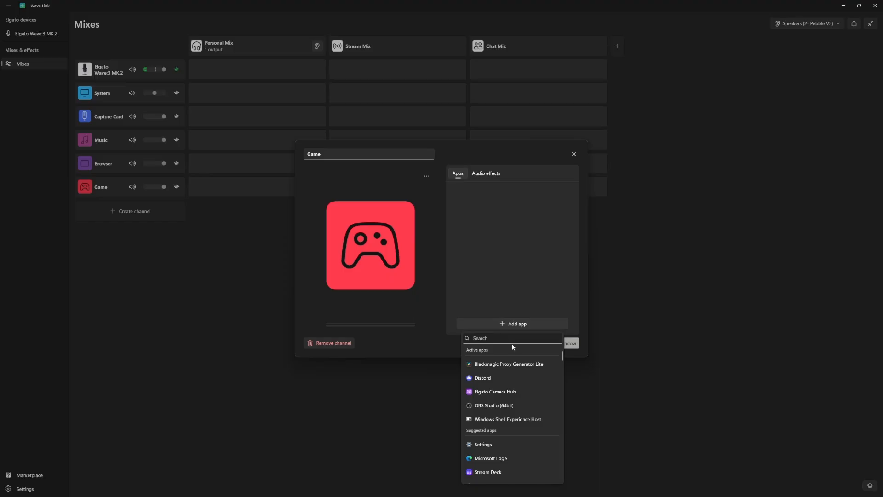
type("batt")
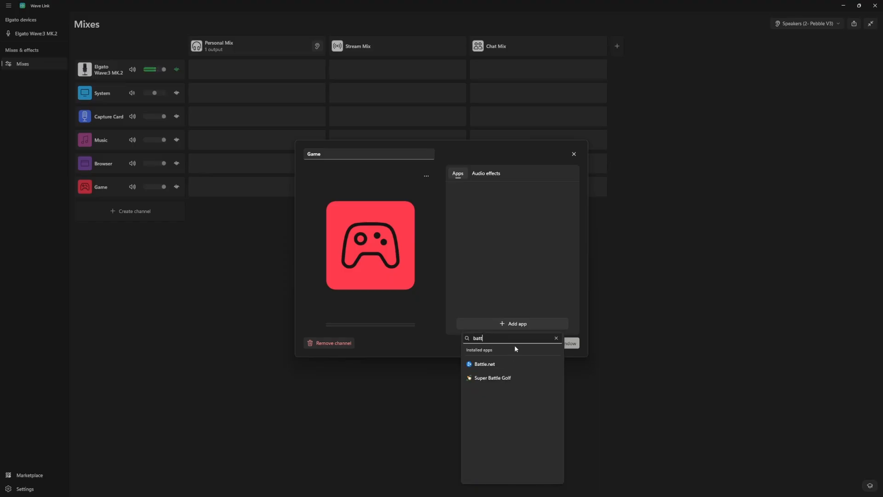
left_click(519, 377)
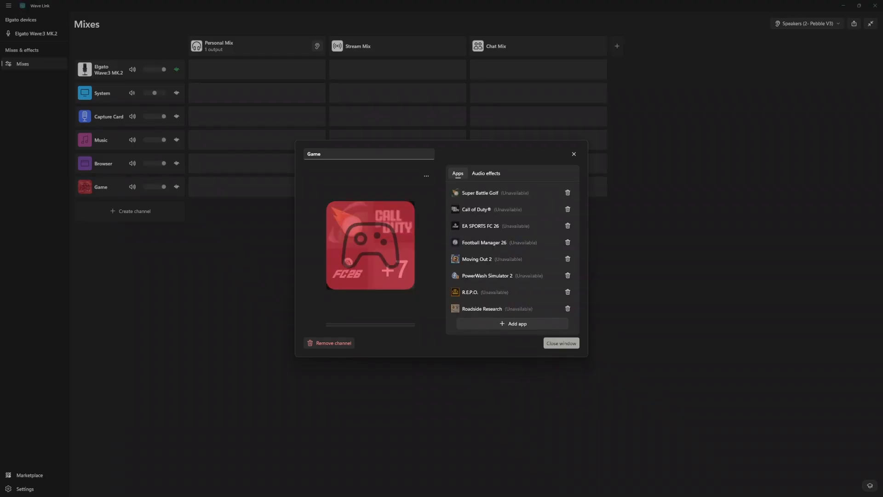
left_click(561, 343)
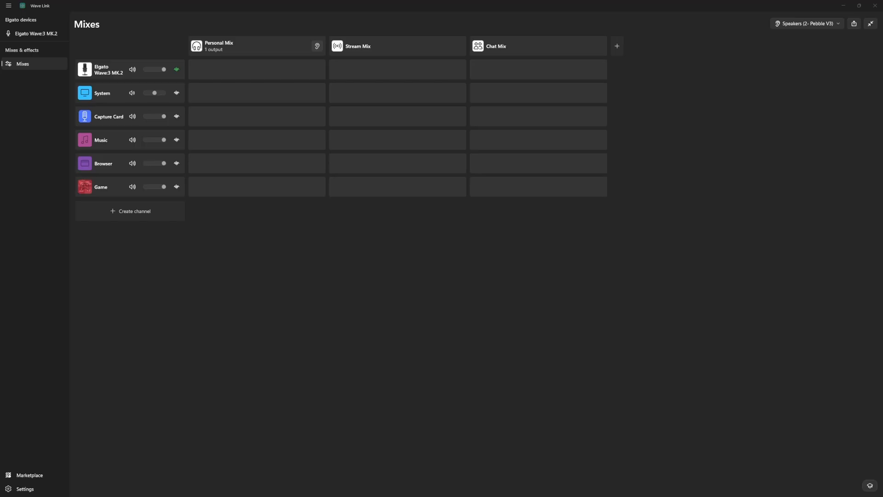
Create an empty channel from the SFX preset below the Game channel.
left_click(124, 212)
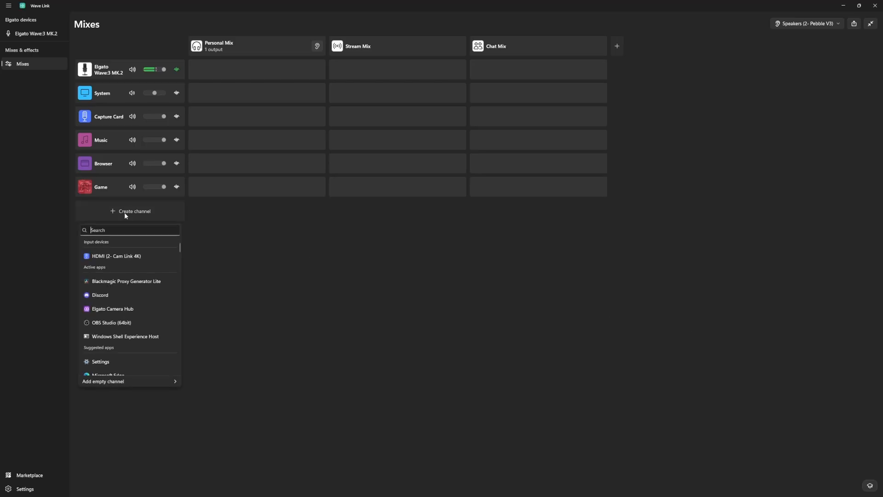
mouse_move(131, 381)
left_click(206, 387)
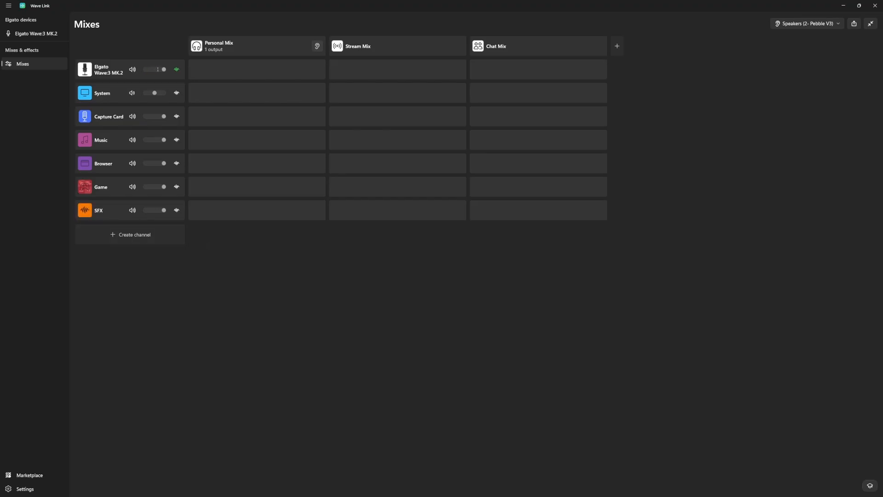
Create an empty channel from the Voice chat preset and assign Discord to it.
left_click(119, 236)
mouse_move(128, 407)
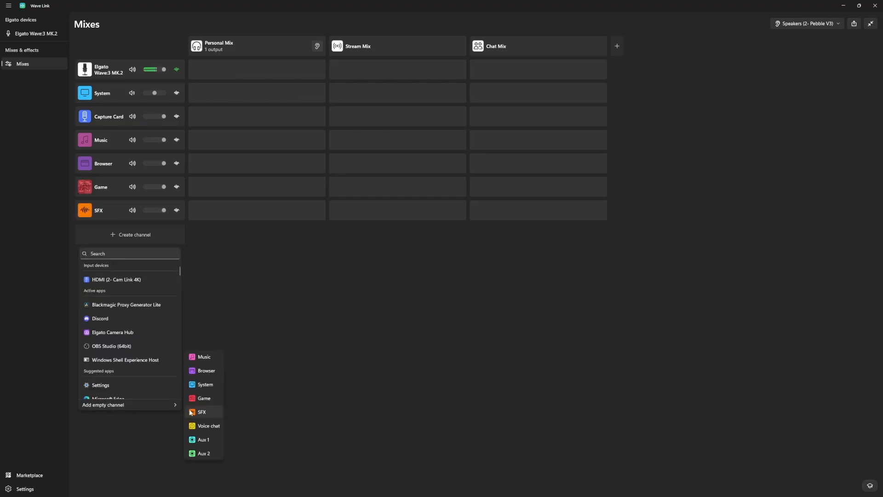
left_click(205, 426)
left_click(109, 236)
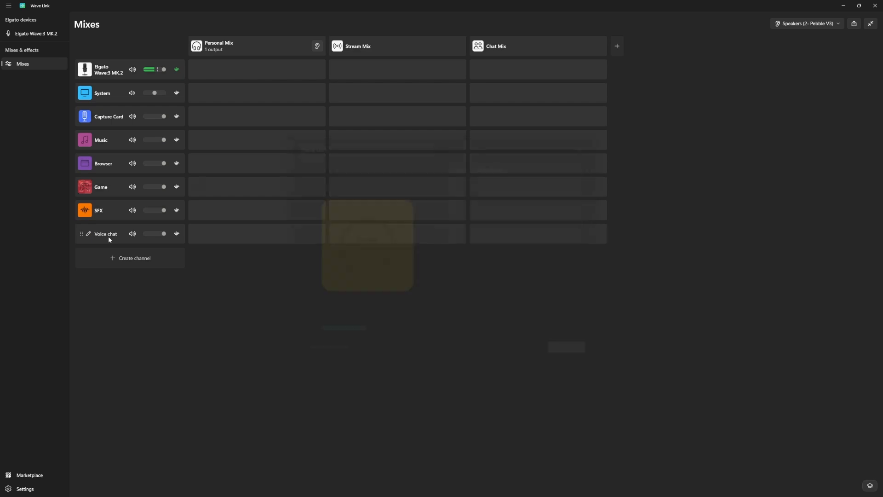
left_click(520, 325)
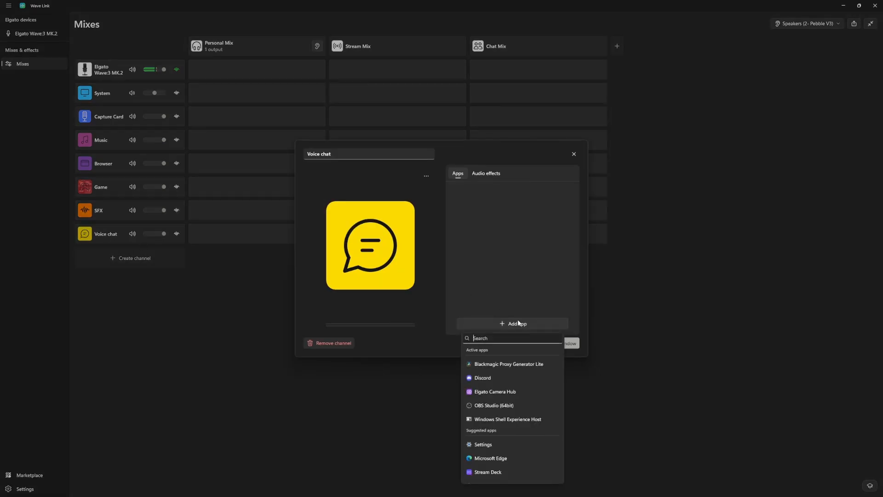
left_click(519, 363)
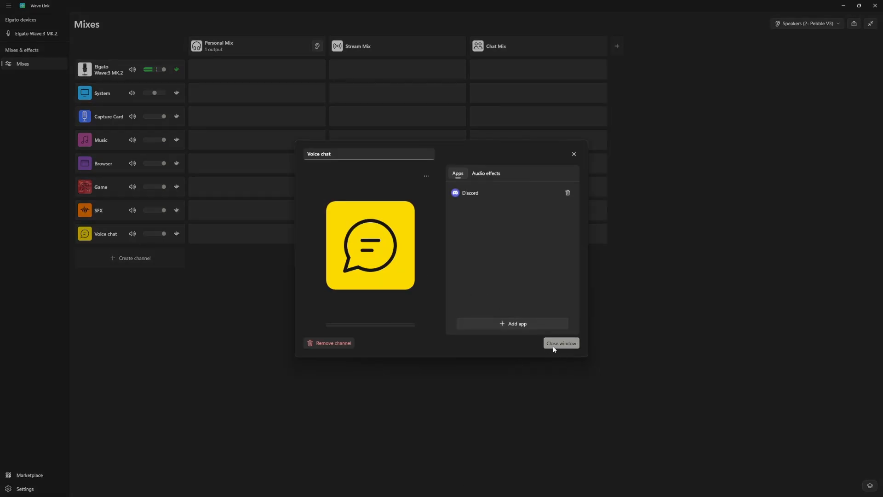
left_click(555, 347)
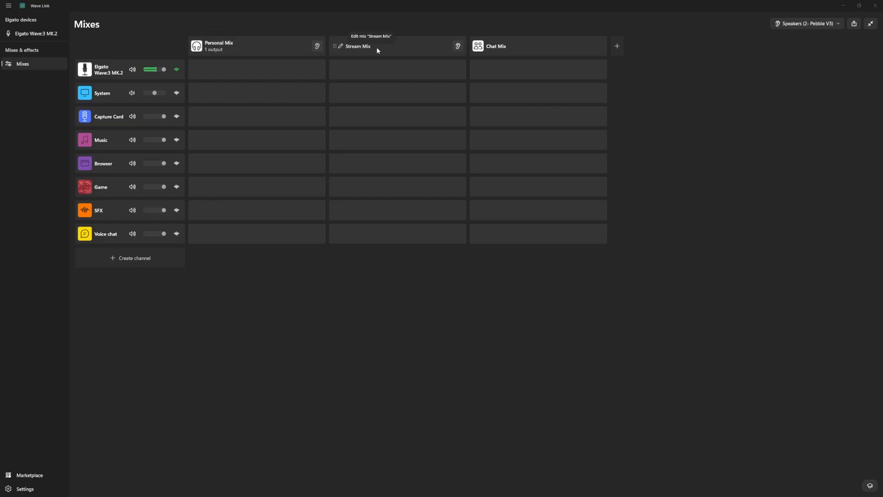
Rename the Chat Mix to Discord Mix.
left_click(511, 47)
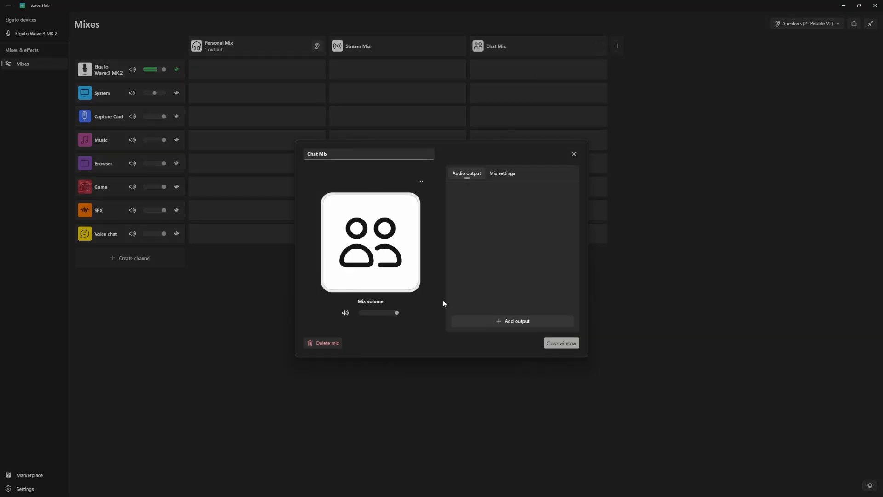
left_click(361, 151)
type("Discord")
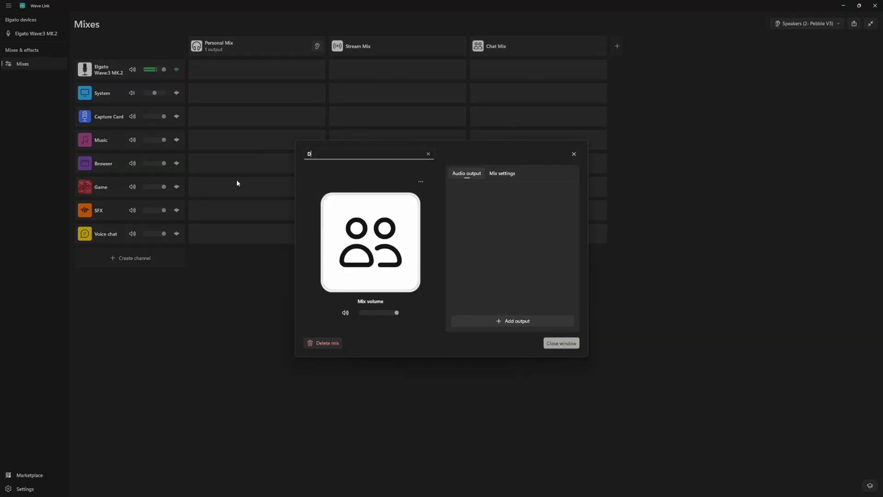
type(" Mix")
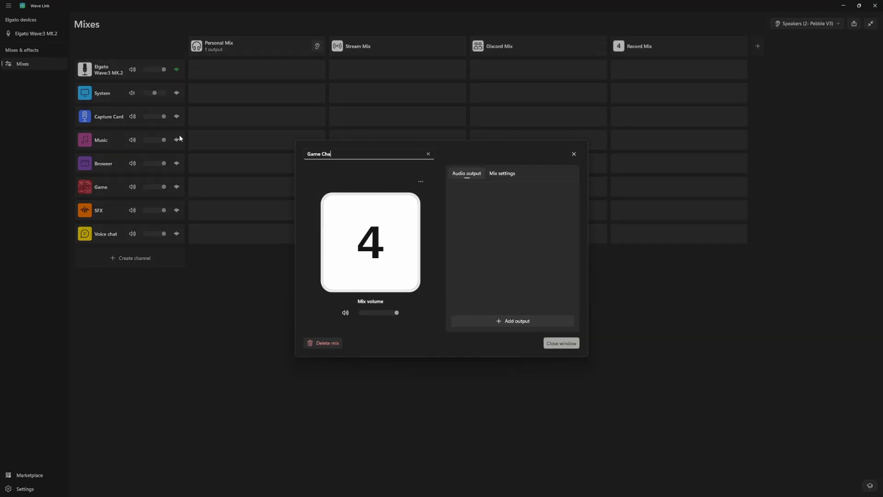
type("Mix")
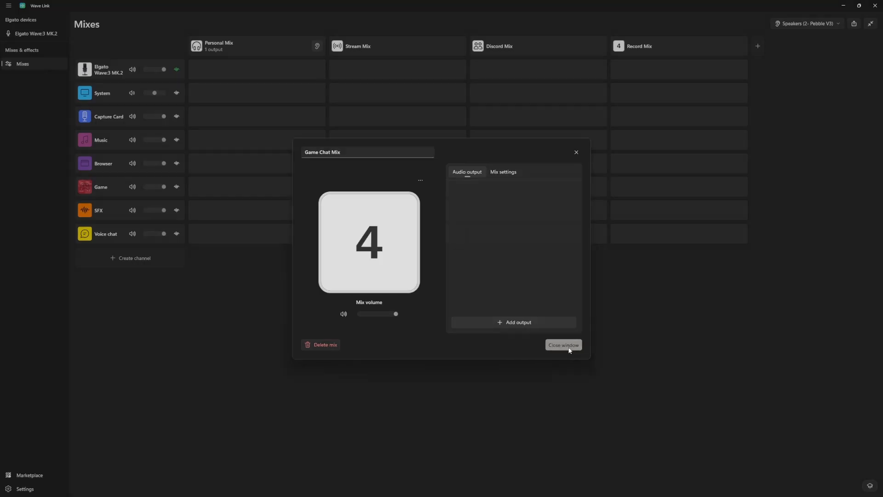
Add a fourth mix and name it Game Chat Mix.
left_click(561, 343)
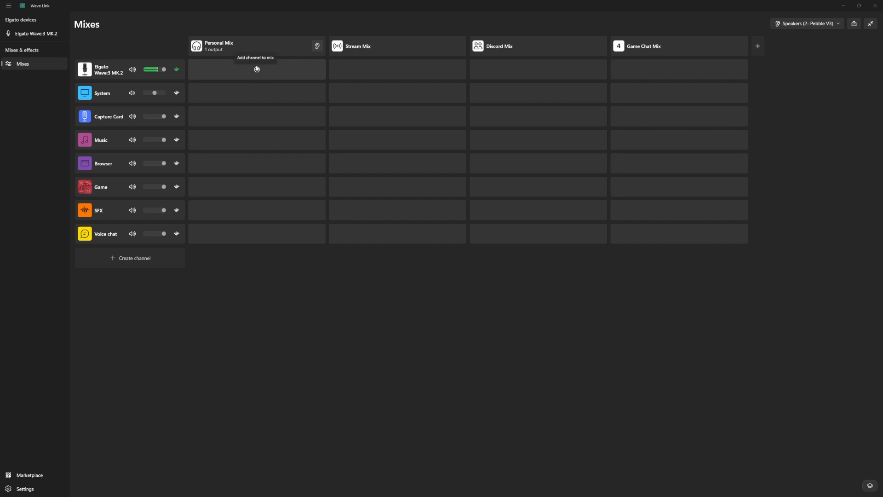
Add the Elgato Wave:3 MK.2 microphone channel to the Stream Mix, Discord Mix and Game Chat Mix.
left_click(399, 70)
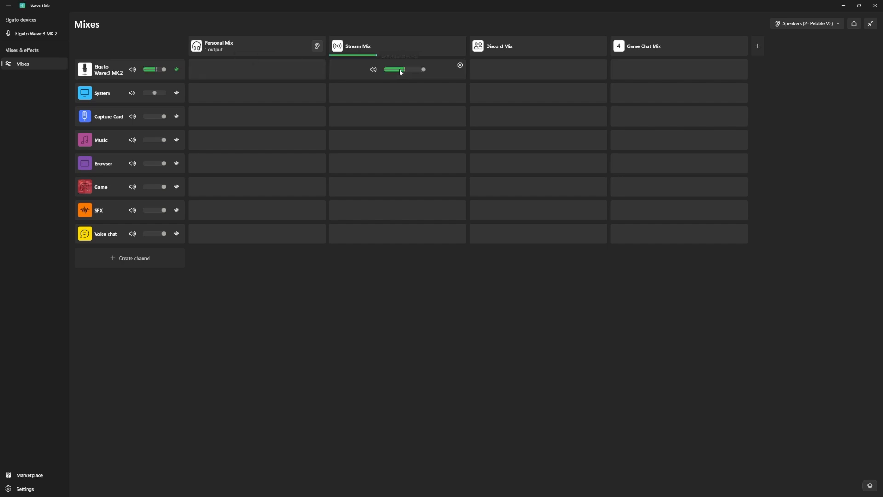
left_click(537, 69)
left_click(681, 69)
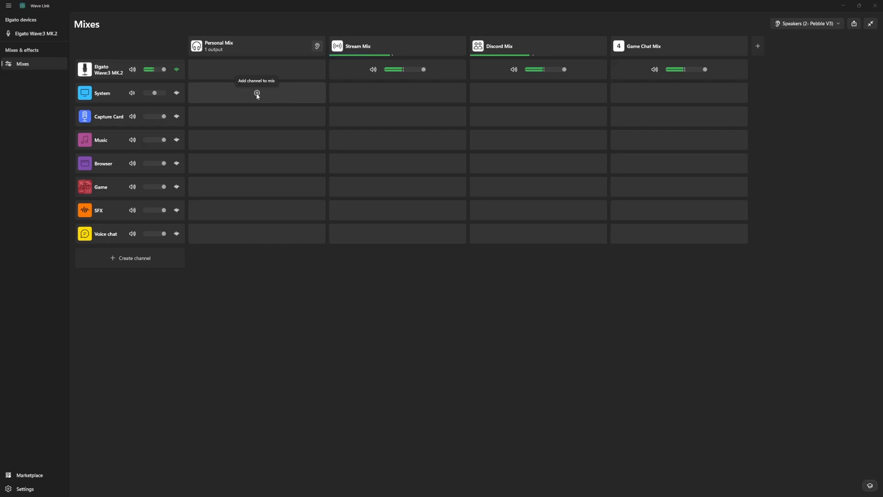
Add the System, Capture Card and Music channels to both the Personal Mix and the Stream Mix.
left_click(257, 93)
left_click(397, 92)
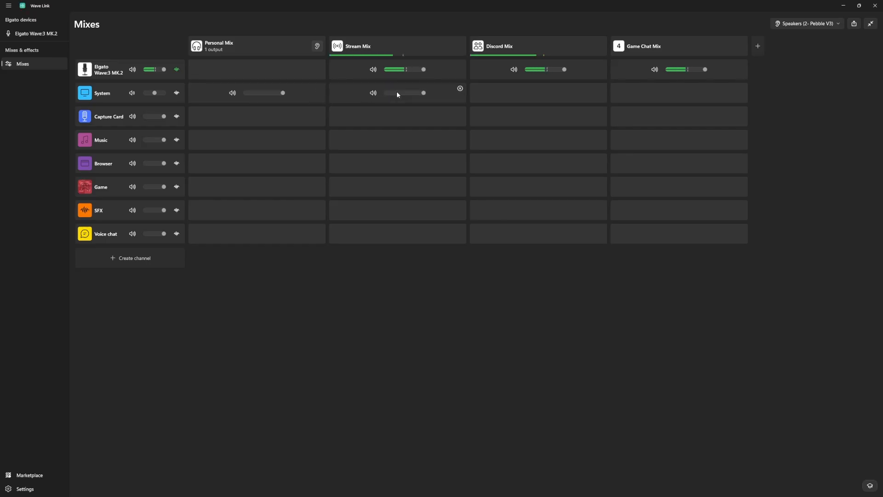
mouse_move(257, 117)
left_click(257, 117)
left_click(399, 117)
mouse_move(256, 142)
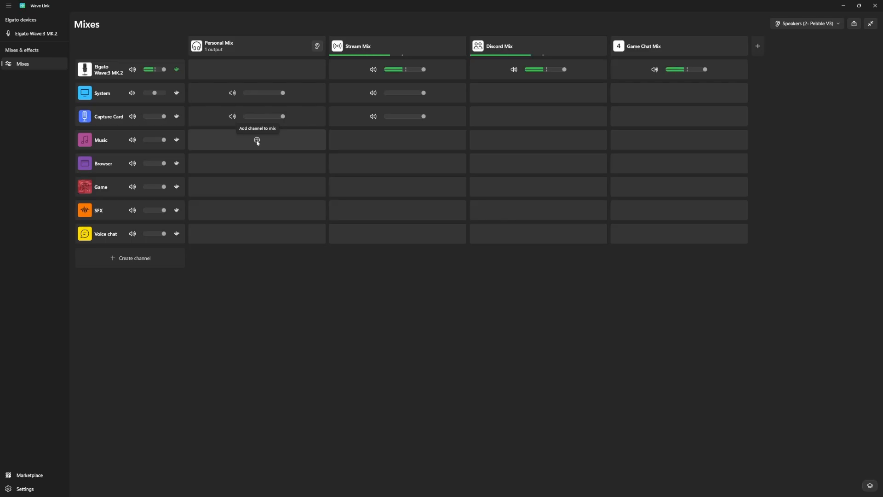
left_click(257, 142)
left_click(400, 141)
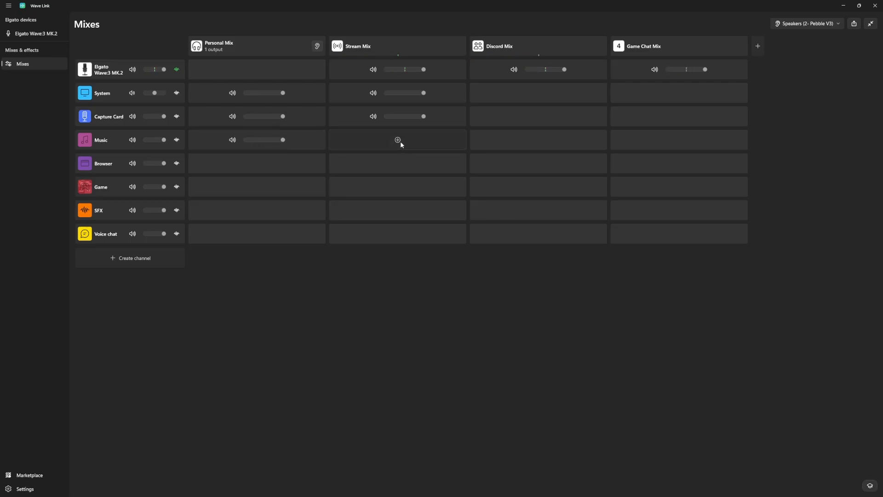
Add the Browser and Game channels to both the Personal Mix and the Stream Mix.
mouse_move(256, 164)
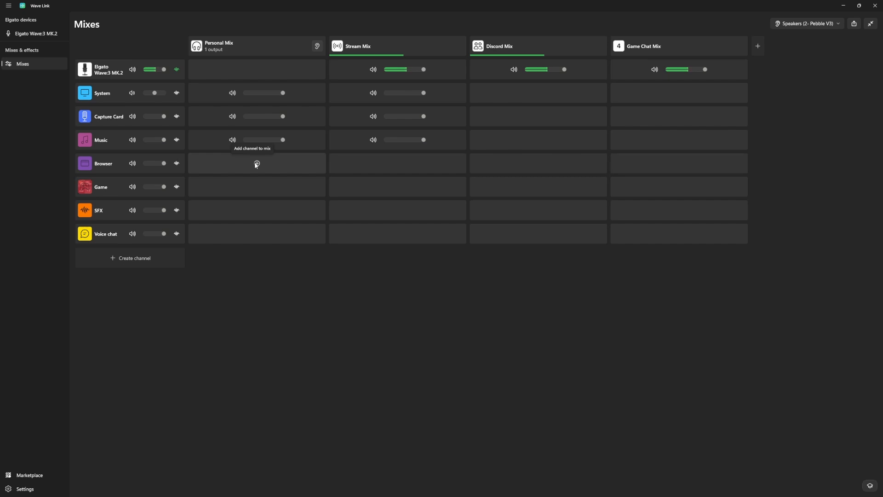
left_click(257, 164)
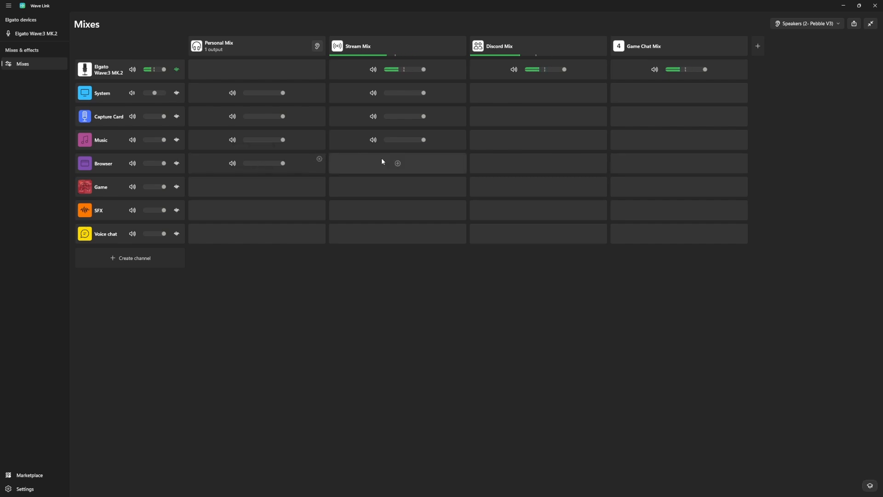
left_click(396, 164)
mouse_move(262, 188)
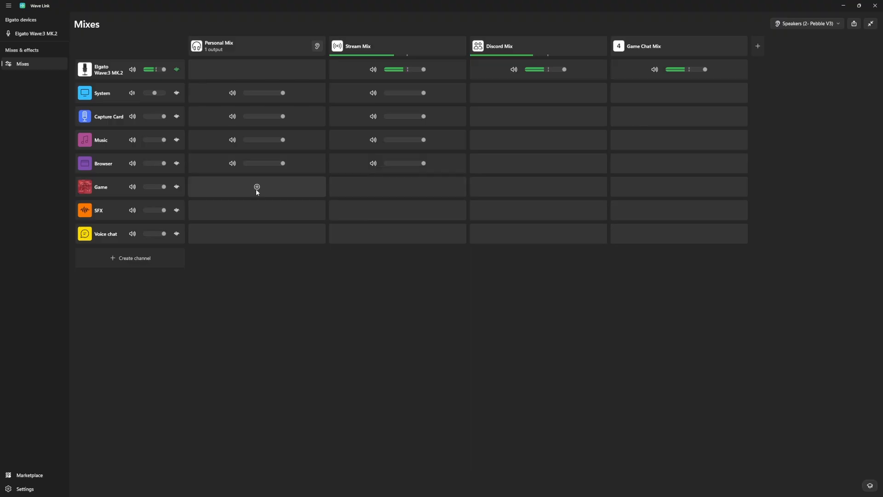
left_click(257, 187)
left_click(396, 187)
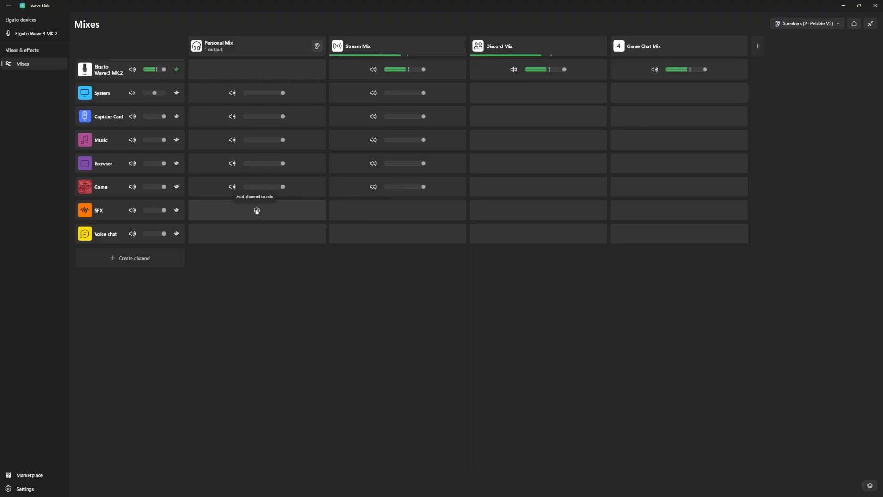
Add the SFX channel to all four mixes and the Voice chat channel to the Personal Mix and Stream Mix.
left_click(257, 210)
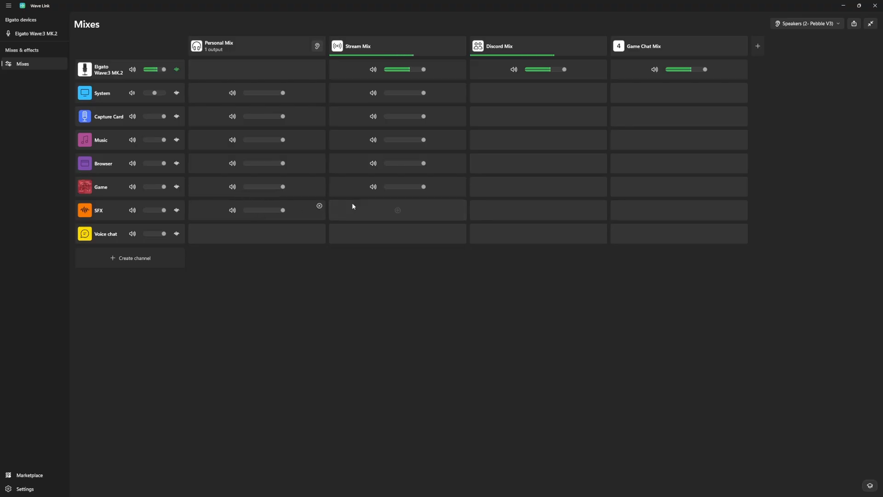
left_click(397, 210)
left_click(537, 210)
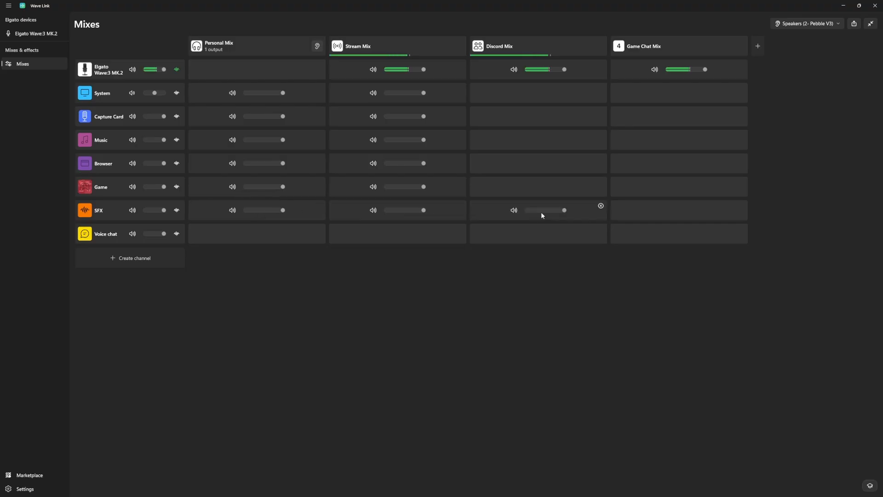
left_click(679, 210)
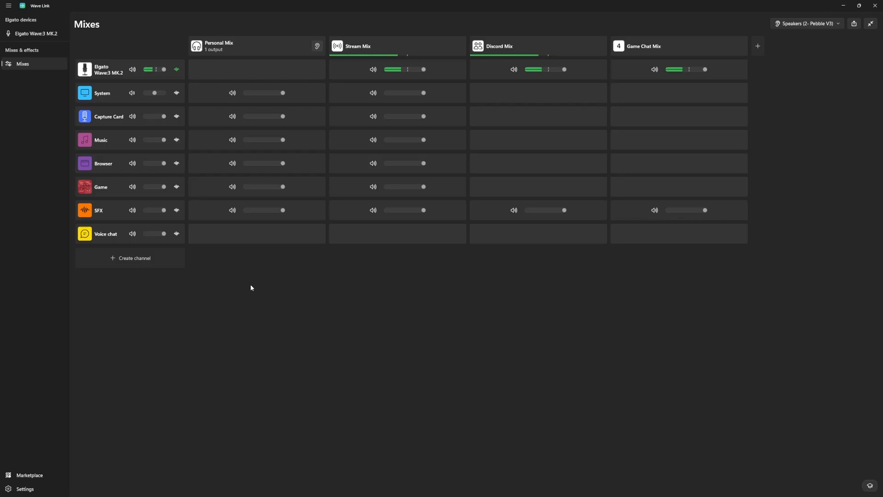
left_click(257, 235)
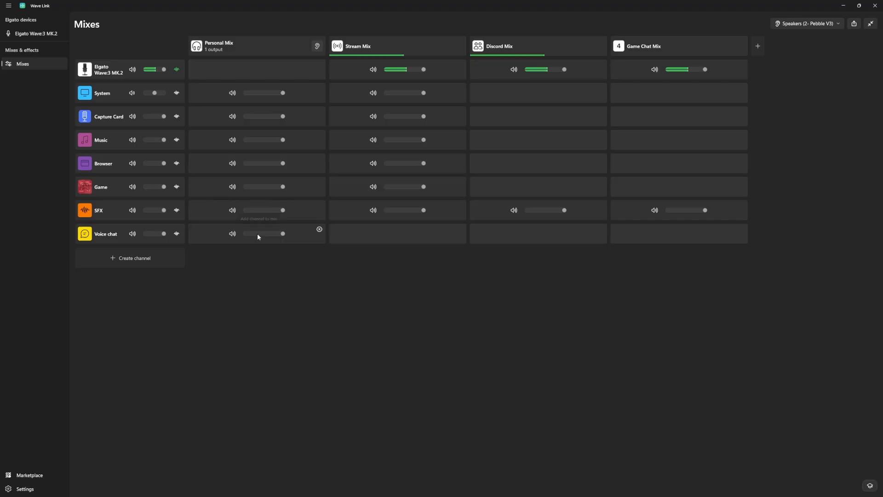
left_click(398, 234)
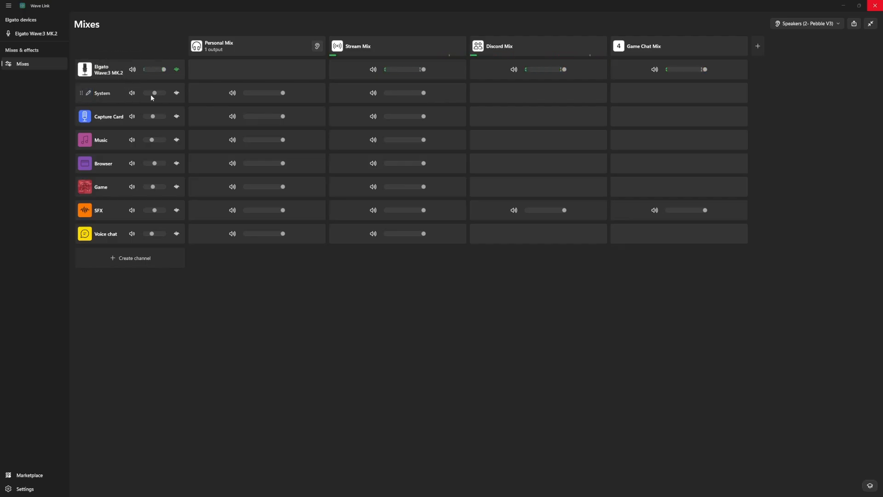
Check the volume levels of the System, Capture Card, Music, Browser, Game, SFX and Voice chat channels.
mouse_move(156, 97)
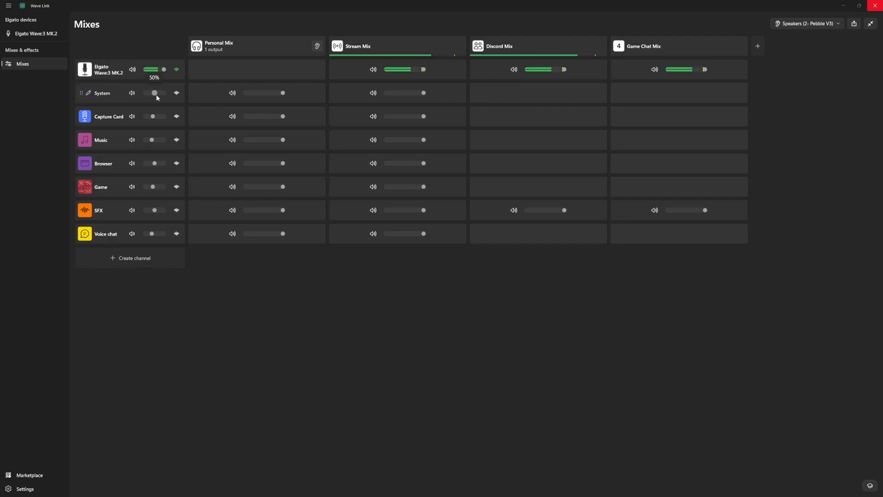
mouse_move(155, 117)
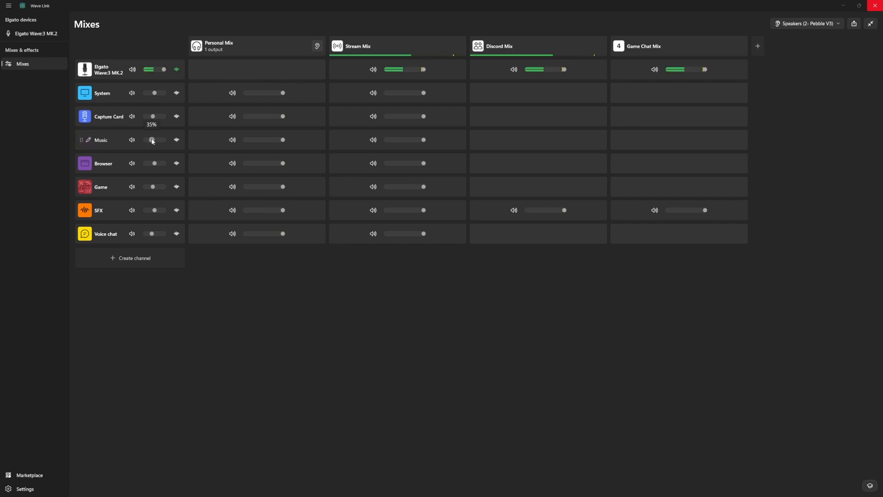
mouse_move(156, 166)
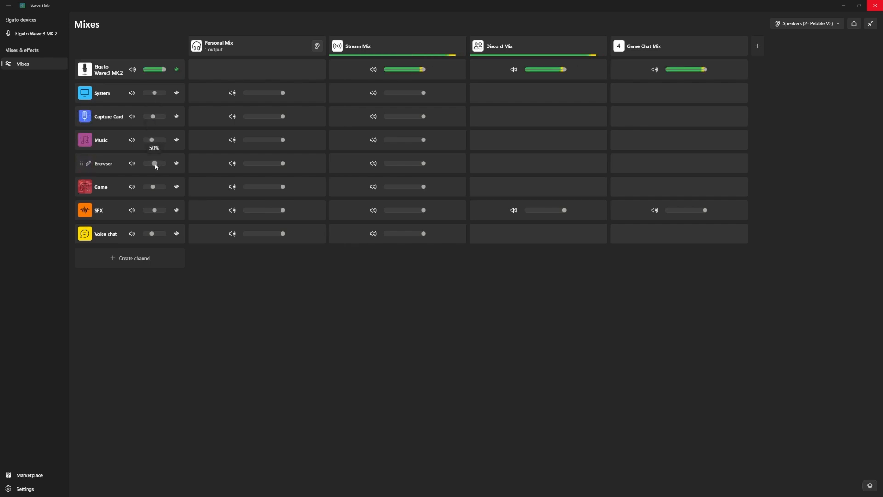
mouse_move(153, 188)
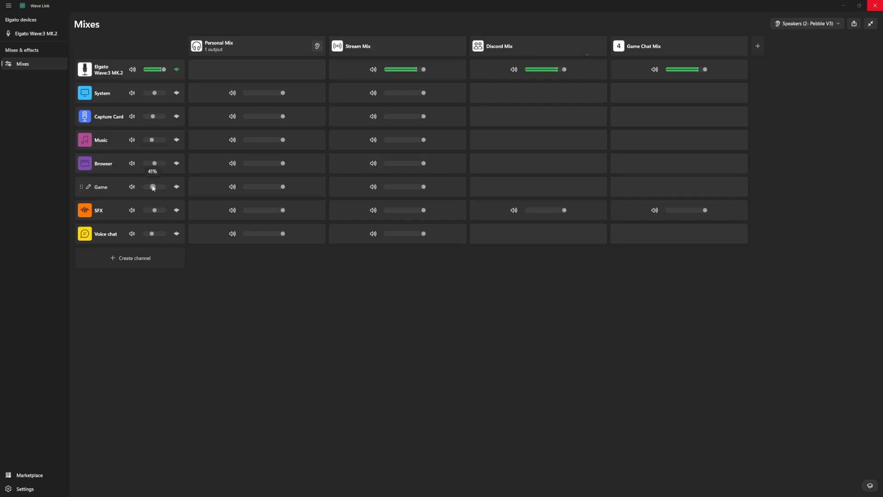
mouse_move(155, 215)
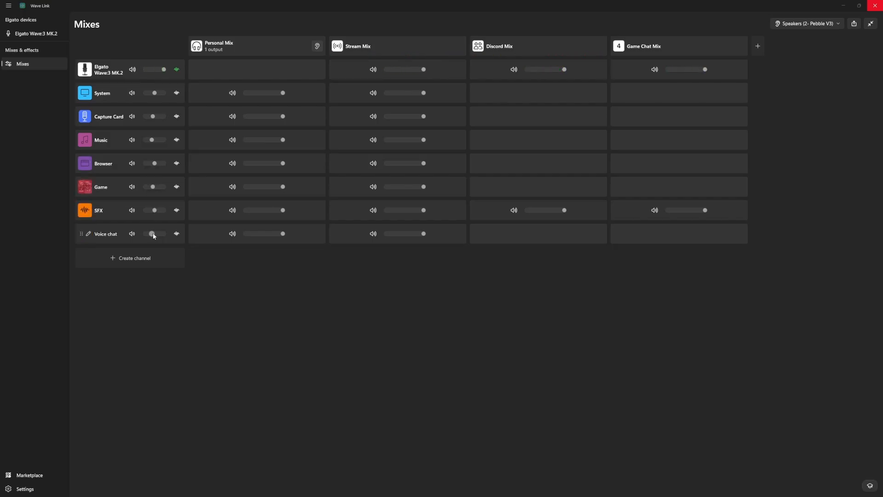
mouse_move(153, 236)
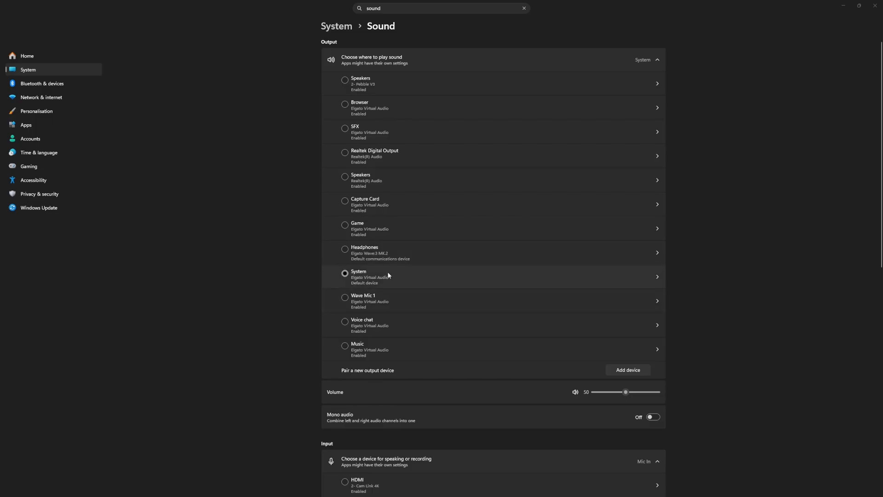
Review the default output and input devices in the Windows sound settings and the Discord, Google Chrome and Spotify entries in the volume mixer.
scroll(349, 275, "down", 7)
scroll(306, 141, "up", 2)
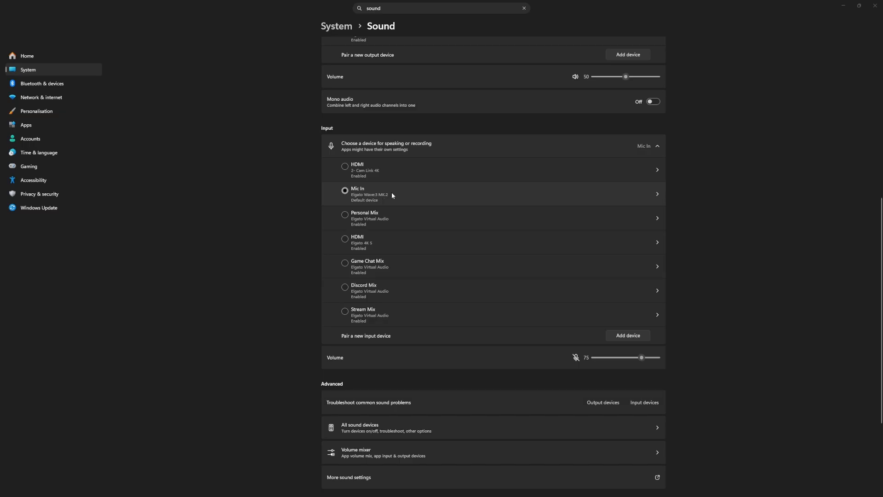
left_click(357, 452)
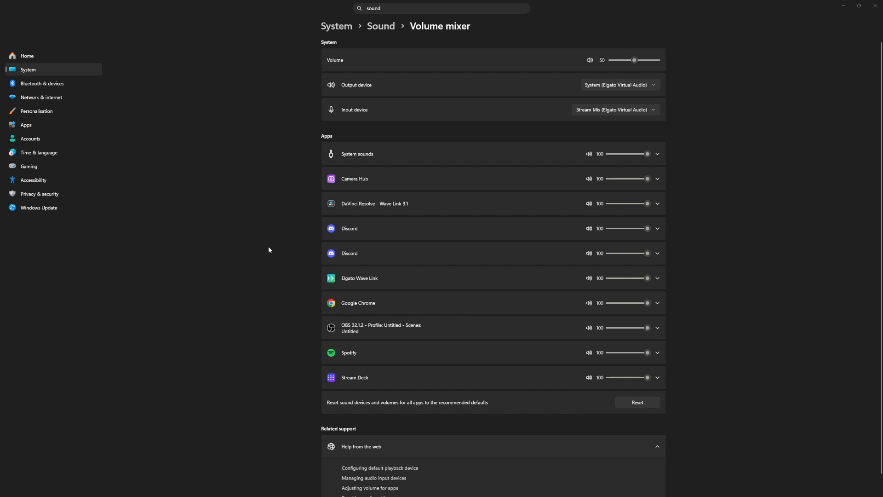
left_click(394, 230)
left_click(439, 233)
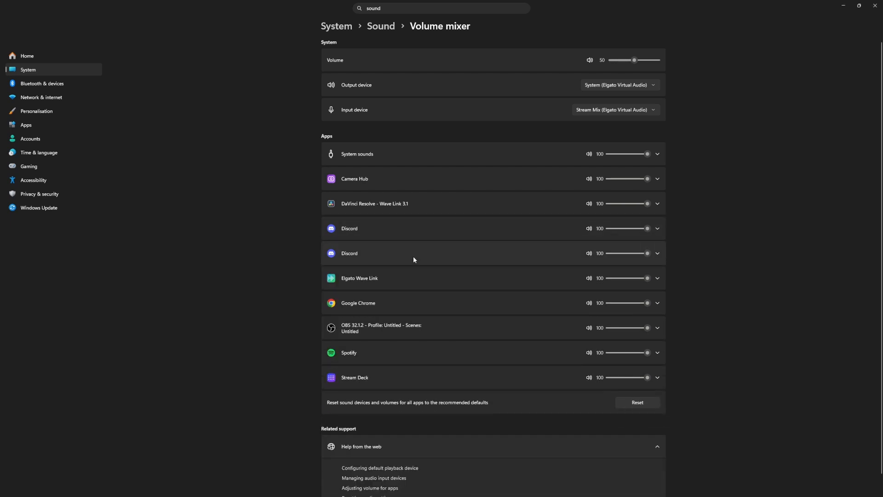
left_click(394, 303)
left_click(466, 305)
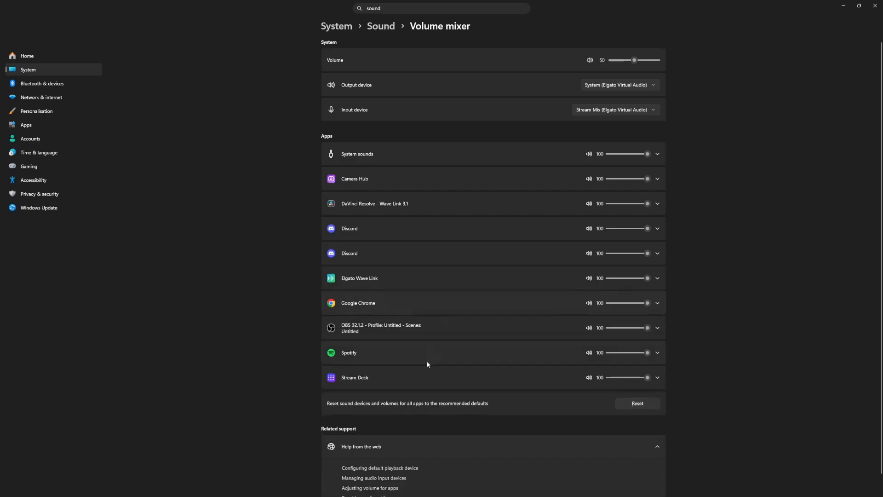
left_click(402, 354)
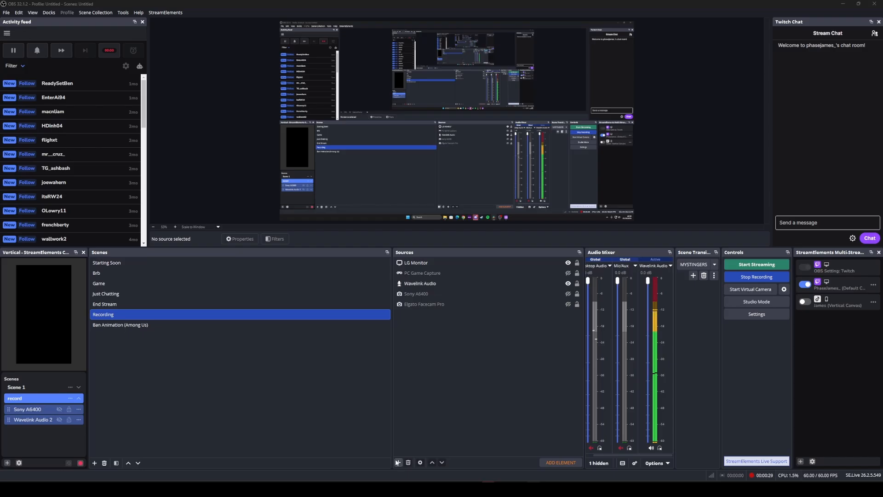
In OBS, add an Audio Input Capture source named WL that uses the Stream Mix (Elgato Virtual Audio) device.
left_click(398, 463)
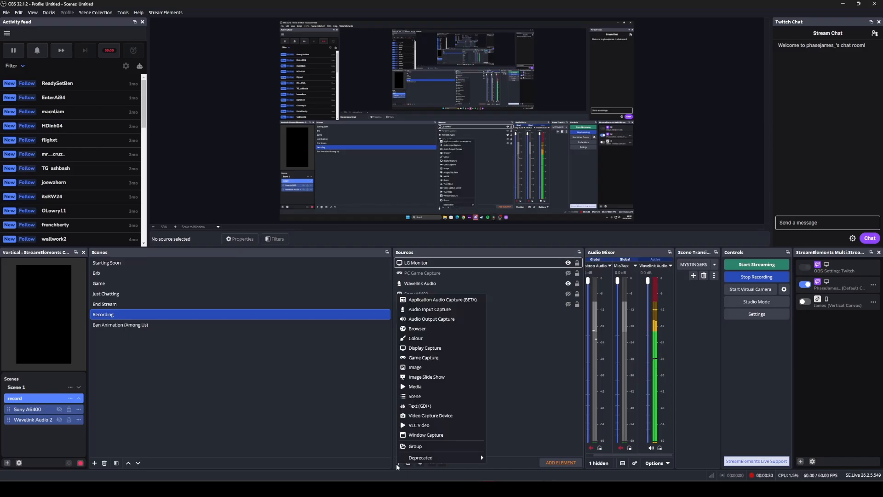
left_click(424, 309)
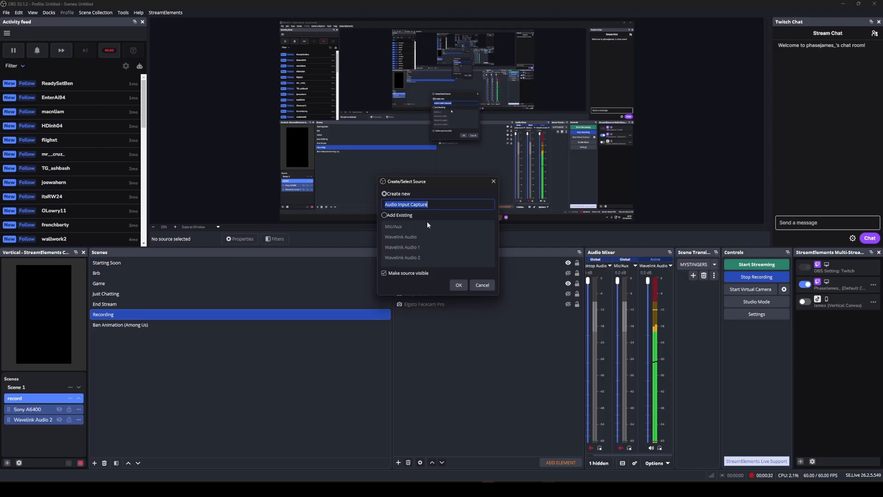
type("WL")
left_click(459, 285)
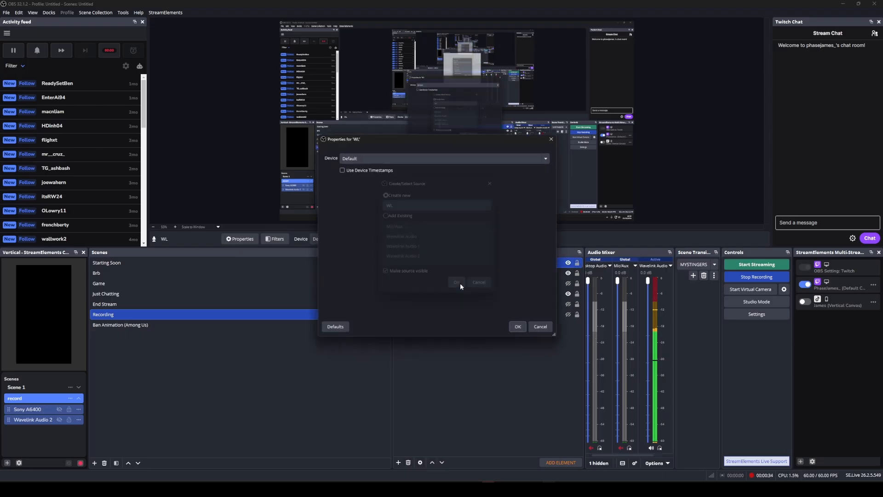
left_click(379, 155)
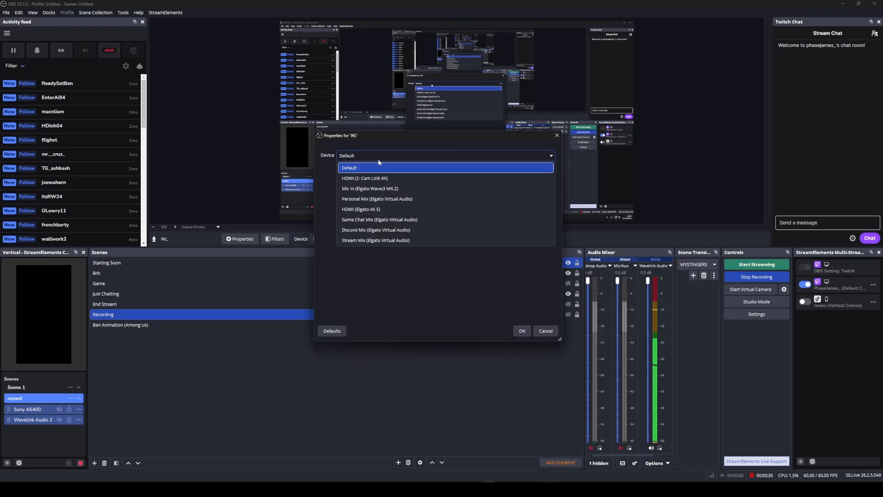
left_click(361, 241)
left_click(521, 331)
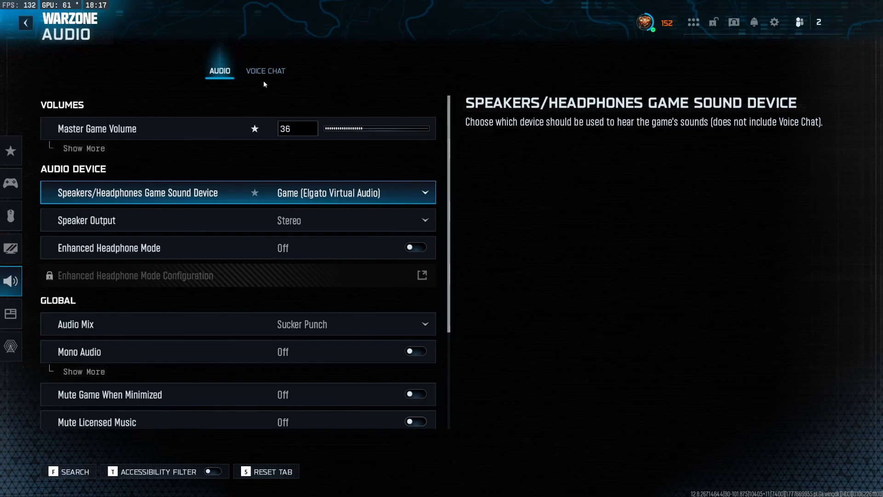
In Warzone's audio settings, check the voice chat output device and the microphone input device.
left_click(274, 72)
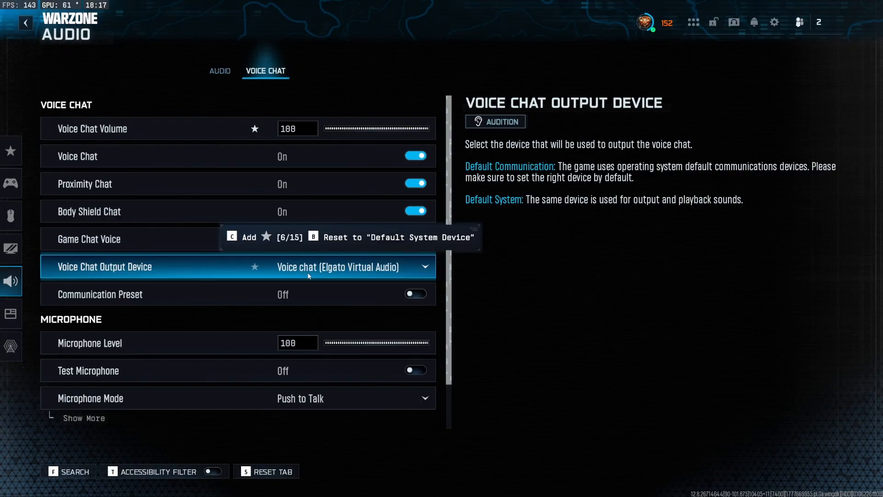
scroll(308, 275, "down", 2)
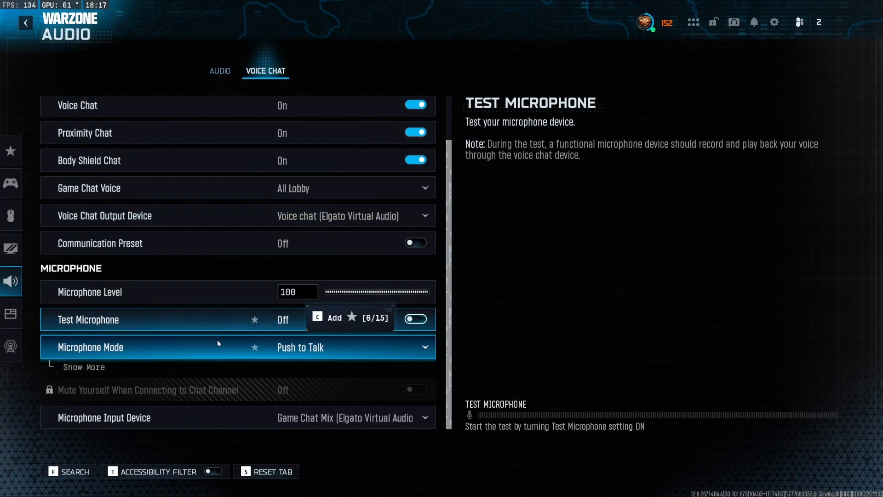